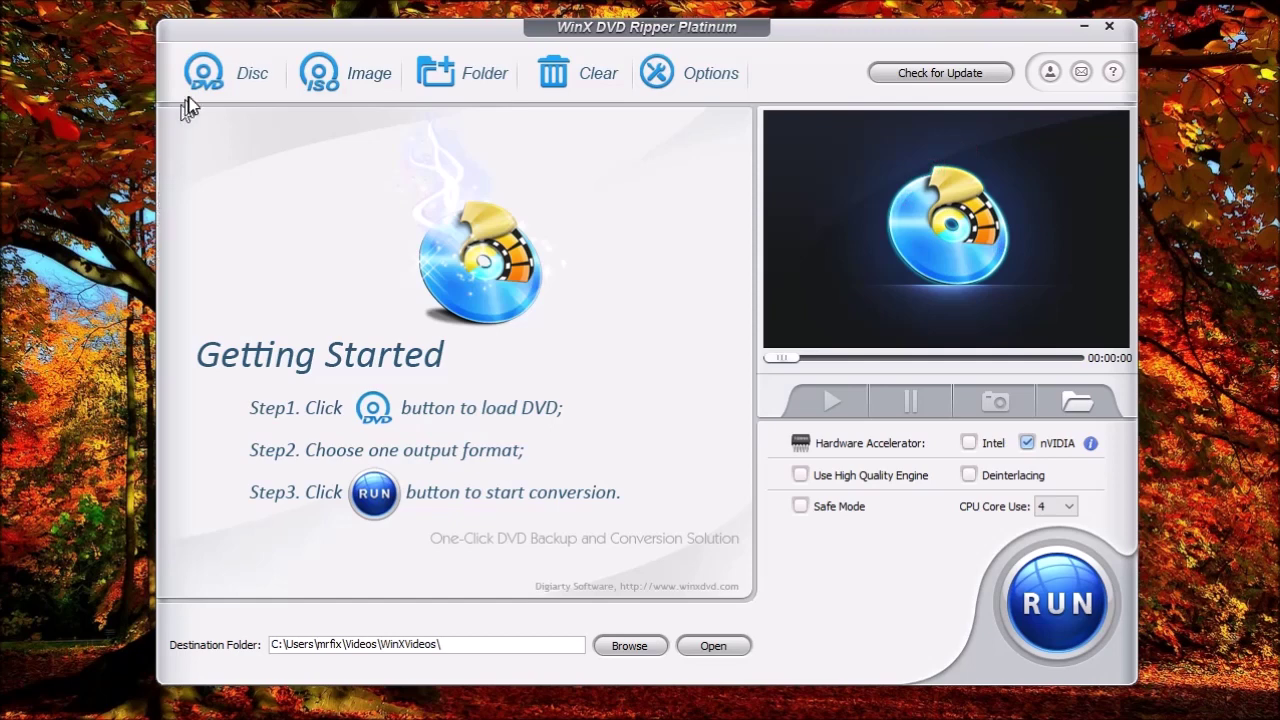
# Load the J: THE_TIME_MACHINE disc and bring up its DVD Backup output profiles
pyautogui.click(216, 86)
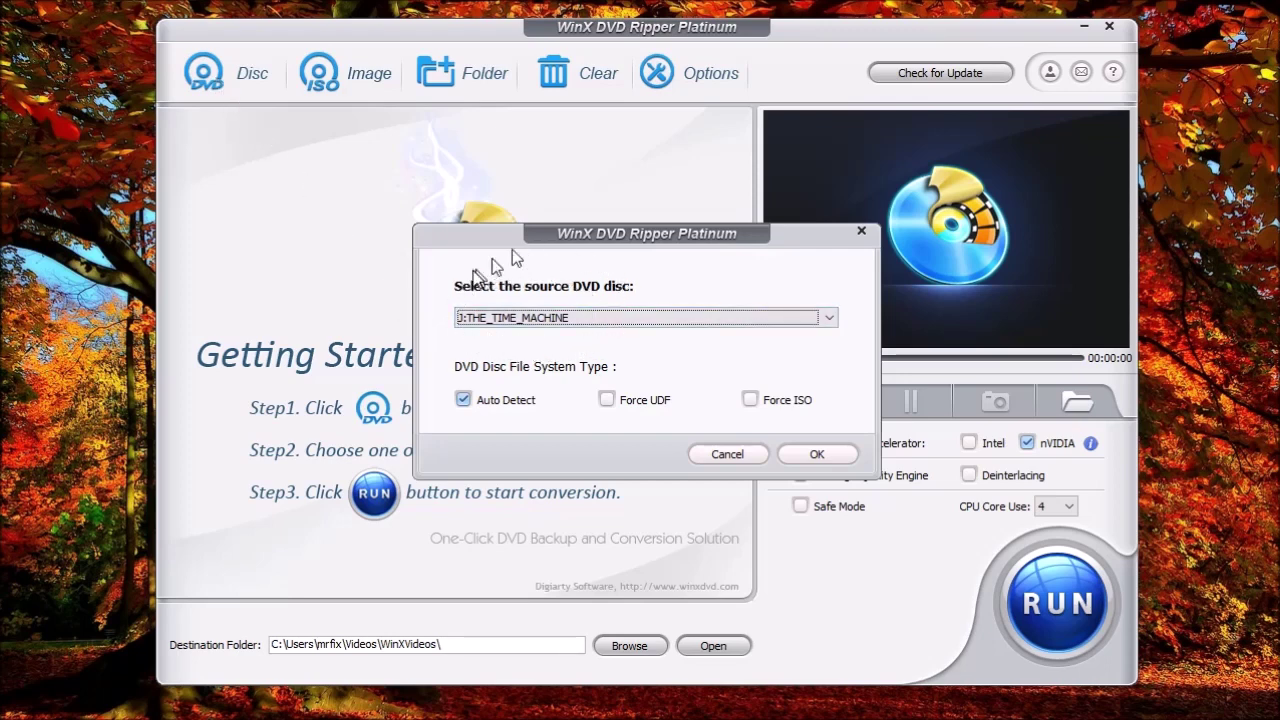
pyautogui.click(818, 455)
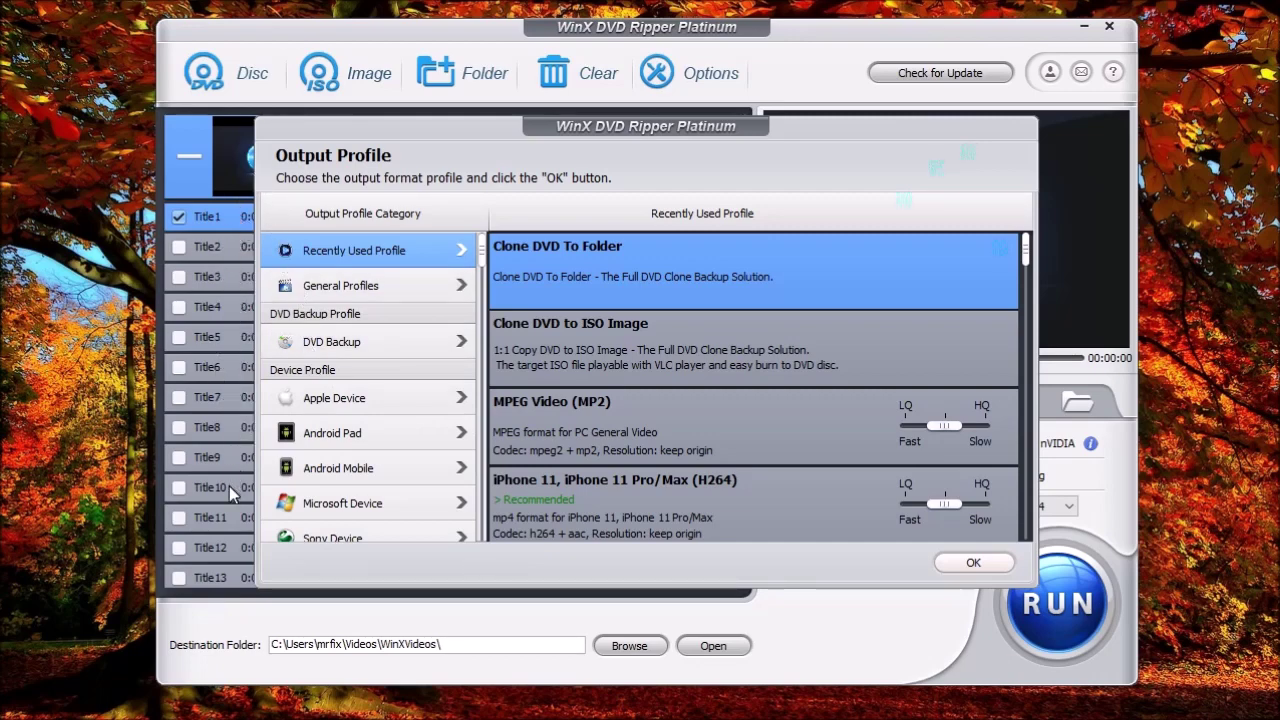
pyautogui.click(374, 348)
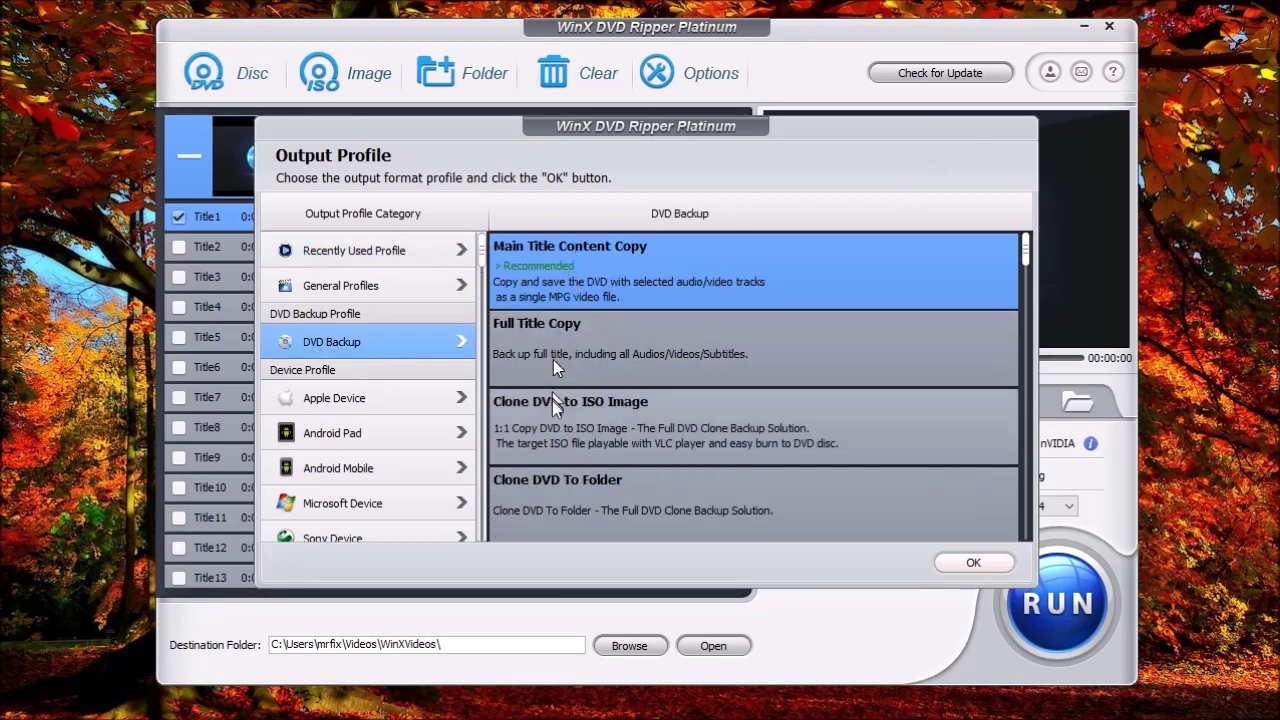
# Pick the Clone DVD to ISO Image profile so the output is THE_TIME_MACHINE.iso
pyautogui.scroll(-1, 560, 400)
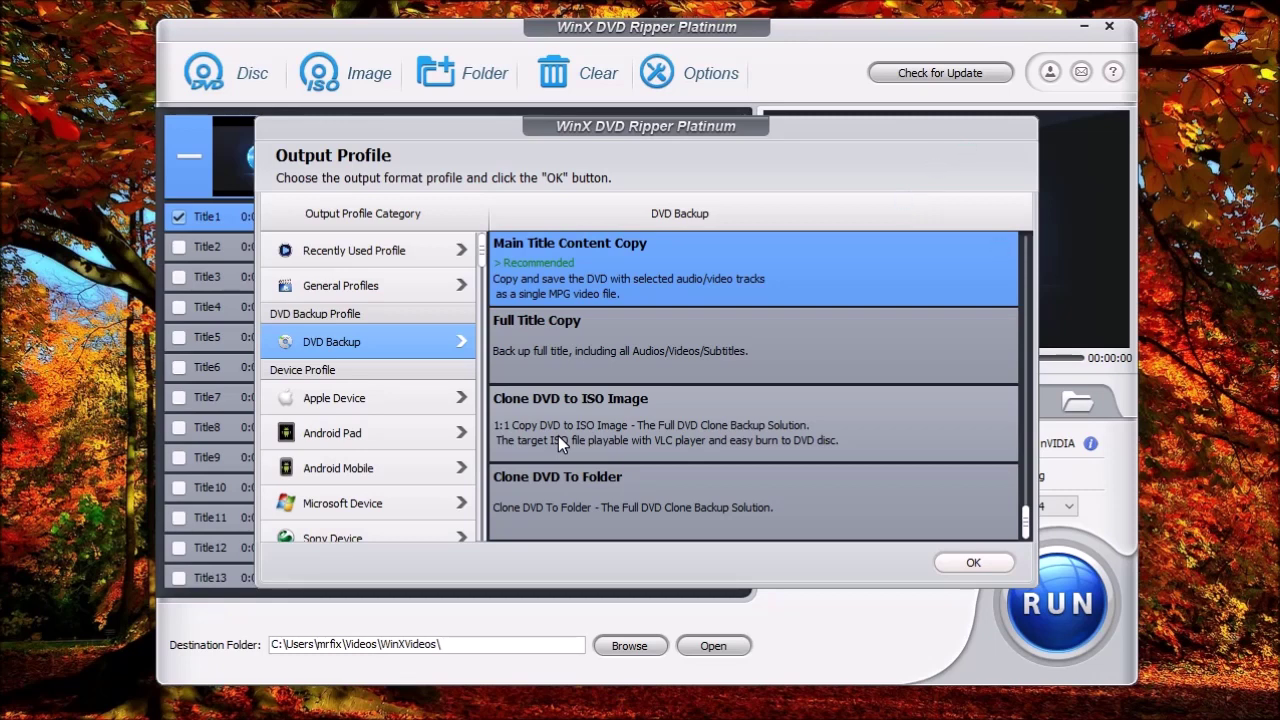
pyautogui.click(558, 444)
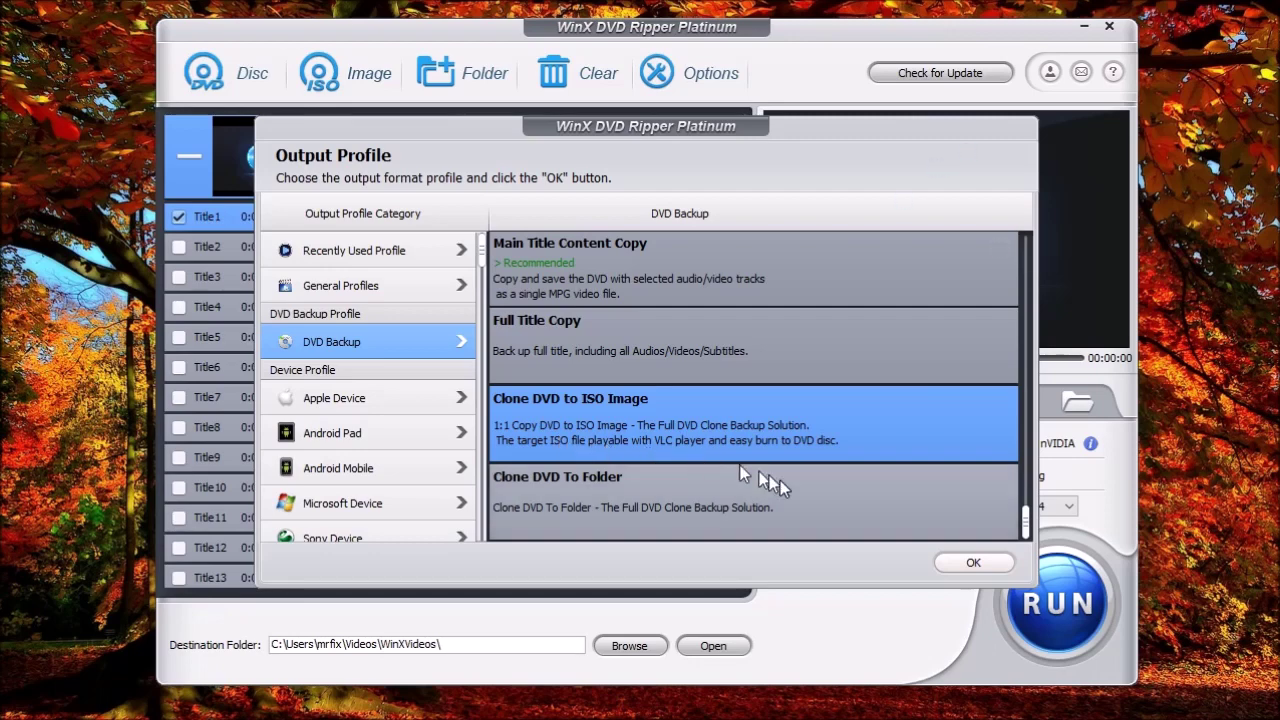
pyautogui.click(975, 565)
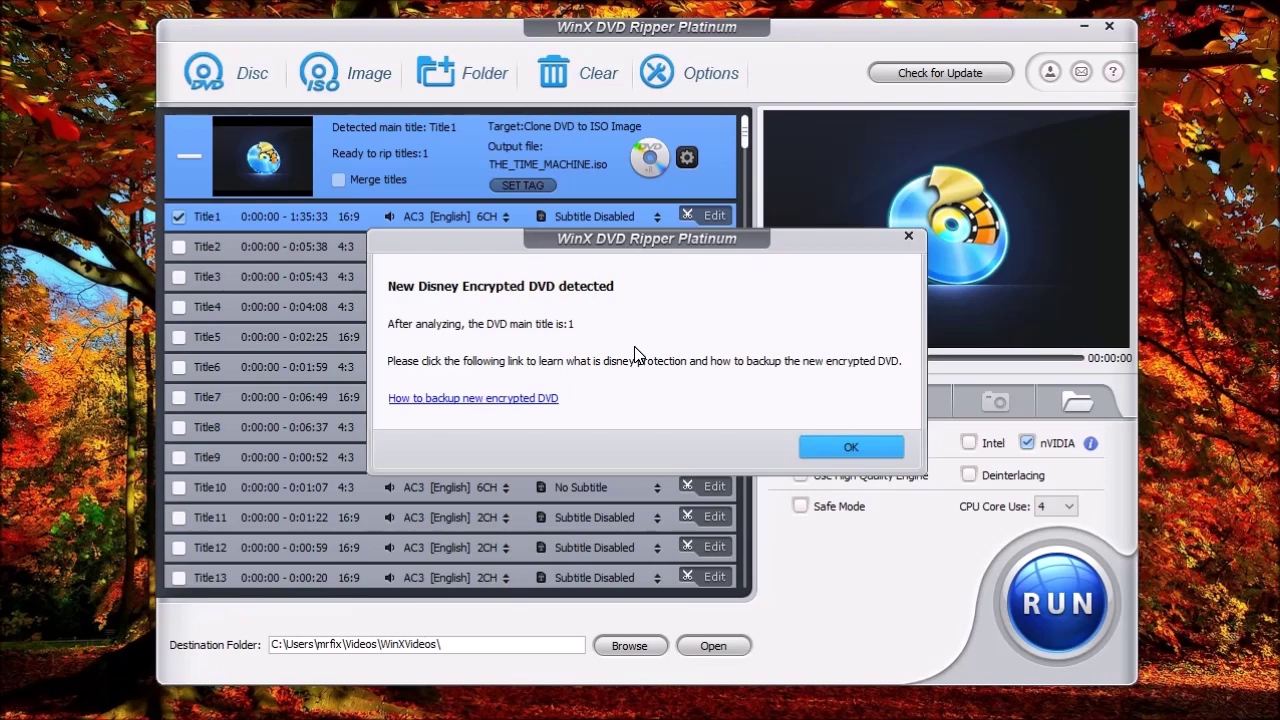
# Dismiss the Disney encrypted-DVD notice and run the ISO image backup
pyautogui.click(848, 448)
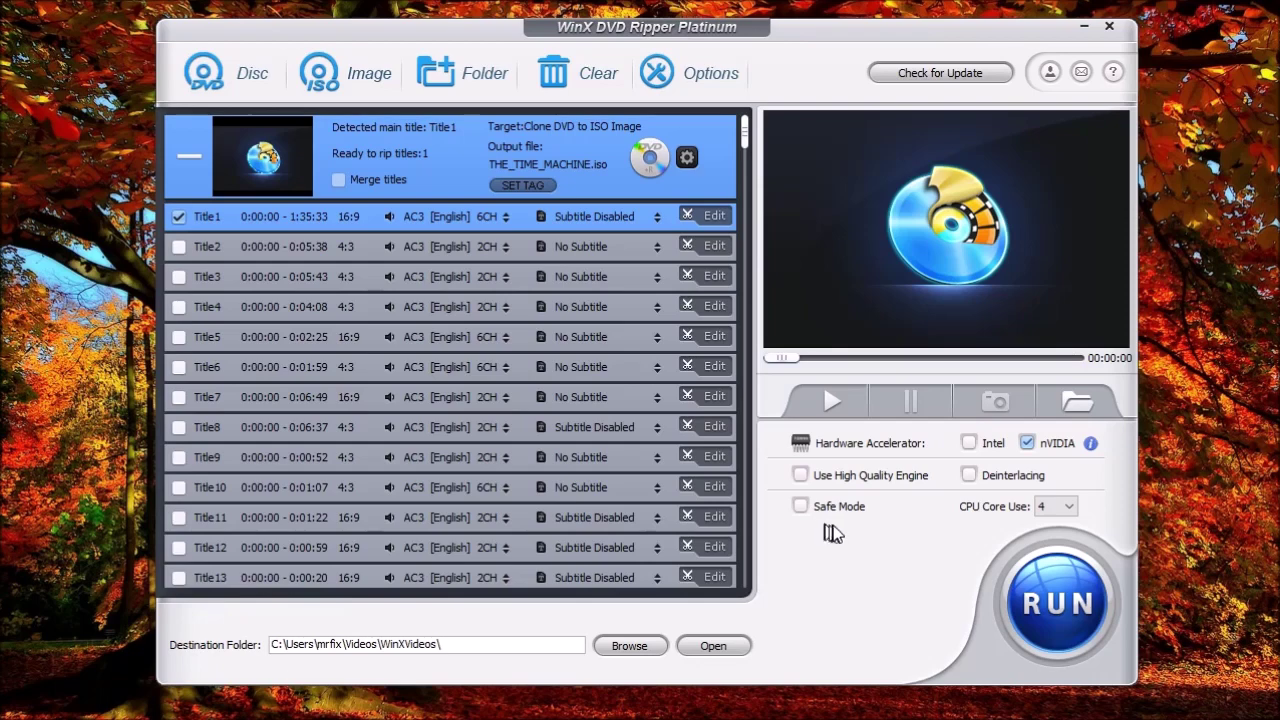
pyautogui.click(1060, 605)
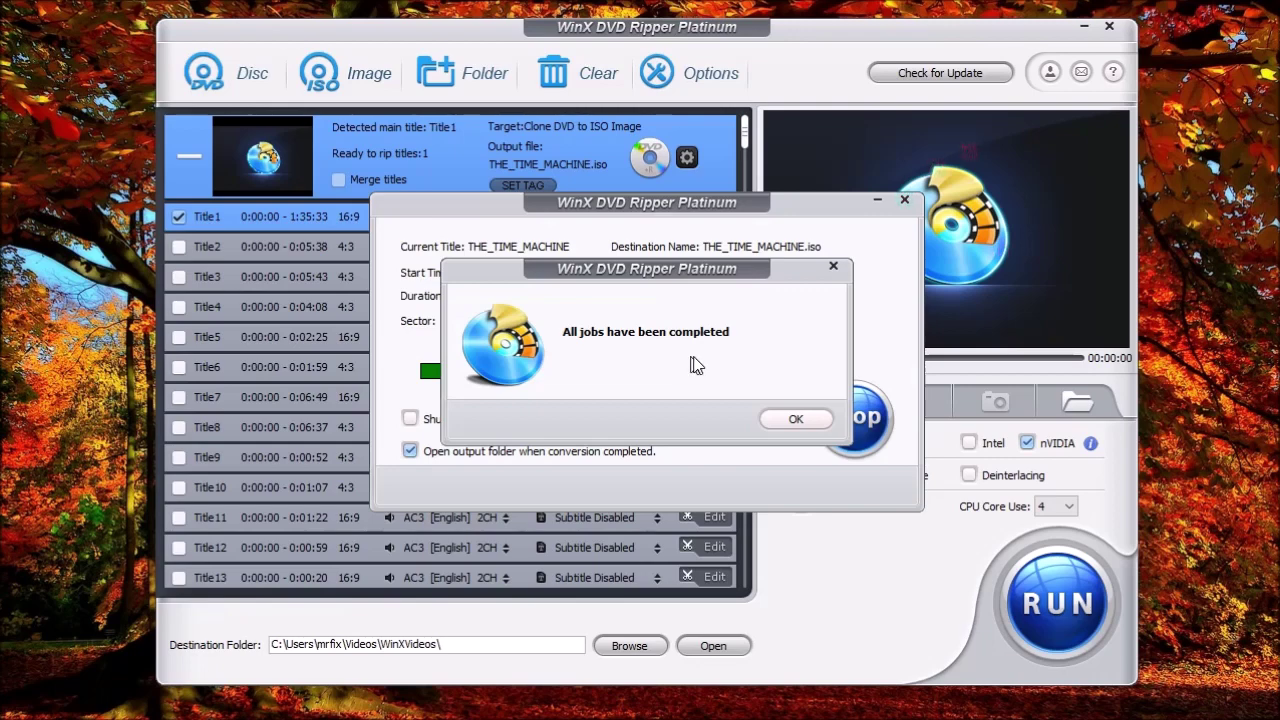
# Close the 'All jobs have been completed' message once the ISO clone finishes
pyautogui.click(792, 419)
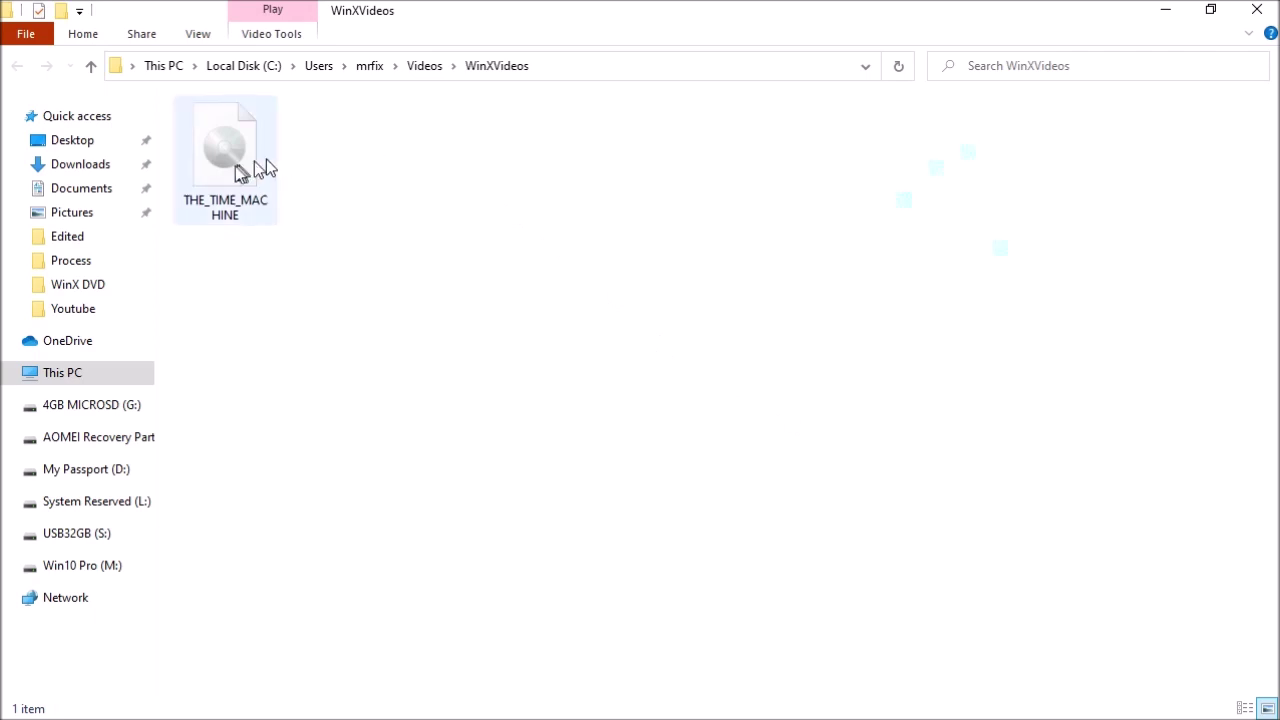
# Check that the THE_TIME_MACHINE ISO image sits in the WinXVideos folder
pyautogui.moveTo(223, 172)
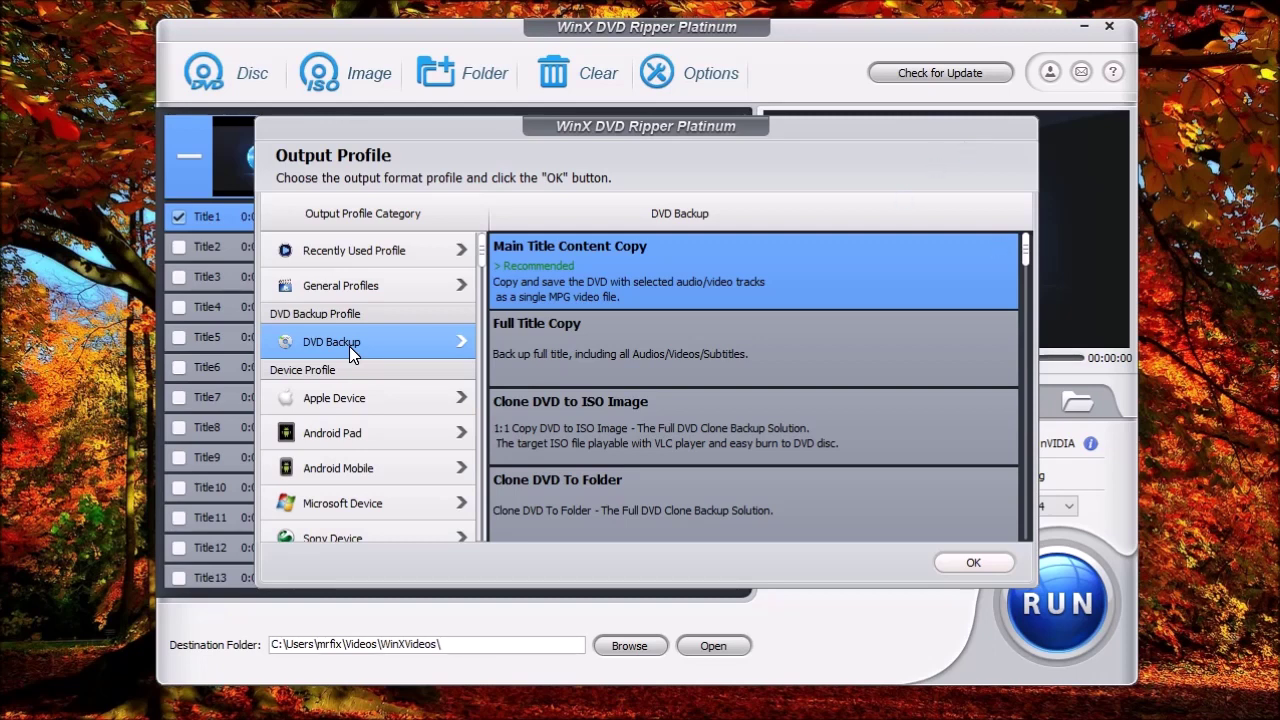
# Switch the output to the Clone DVD To Folder profile and clear the encrypted-DVD notice
pyautogui.click(534, 497)
pyautogui.click(980, 565)
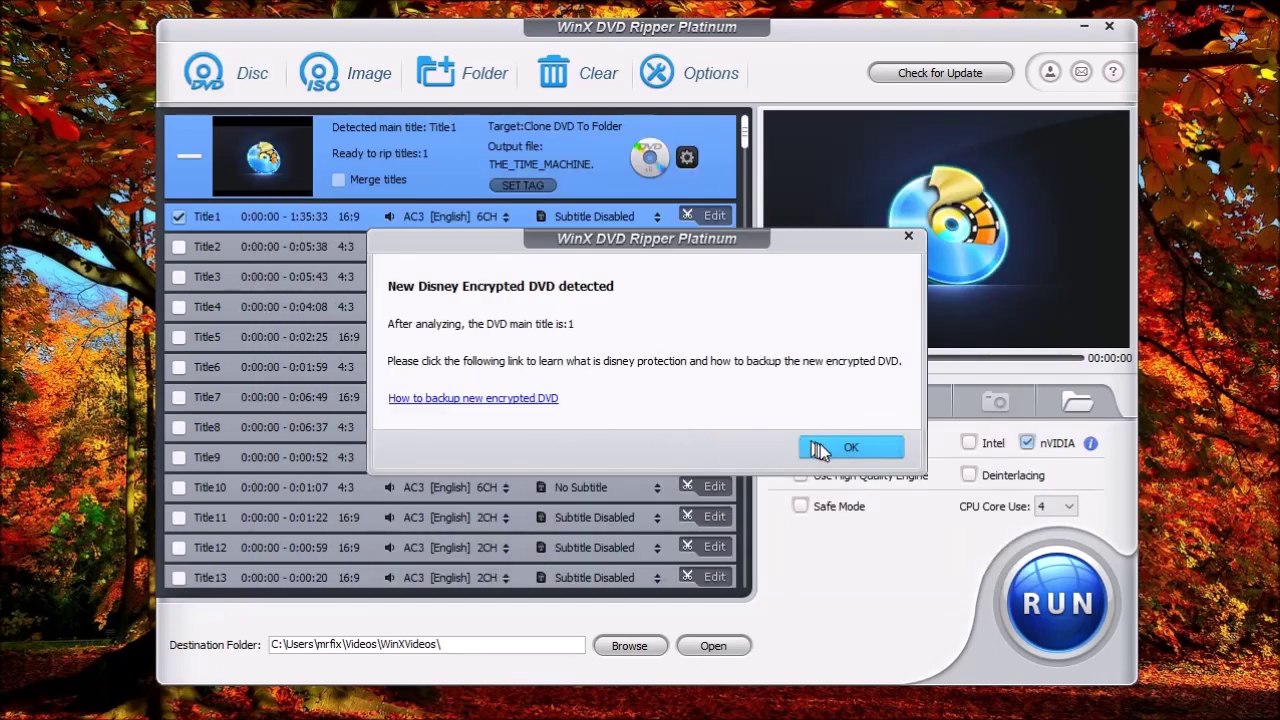
pyautogui.click(852, 447)
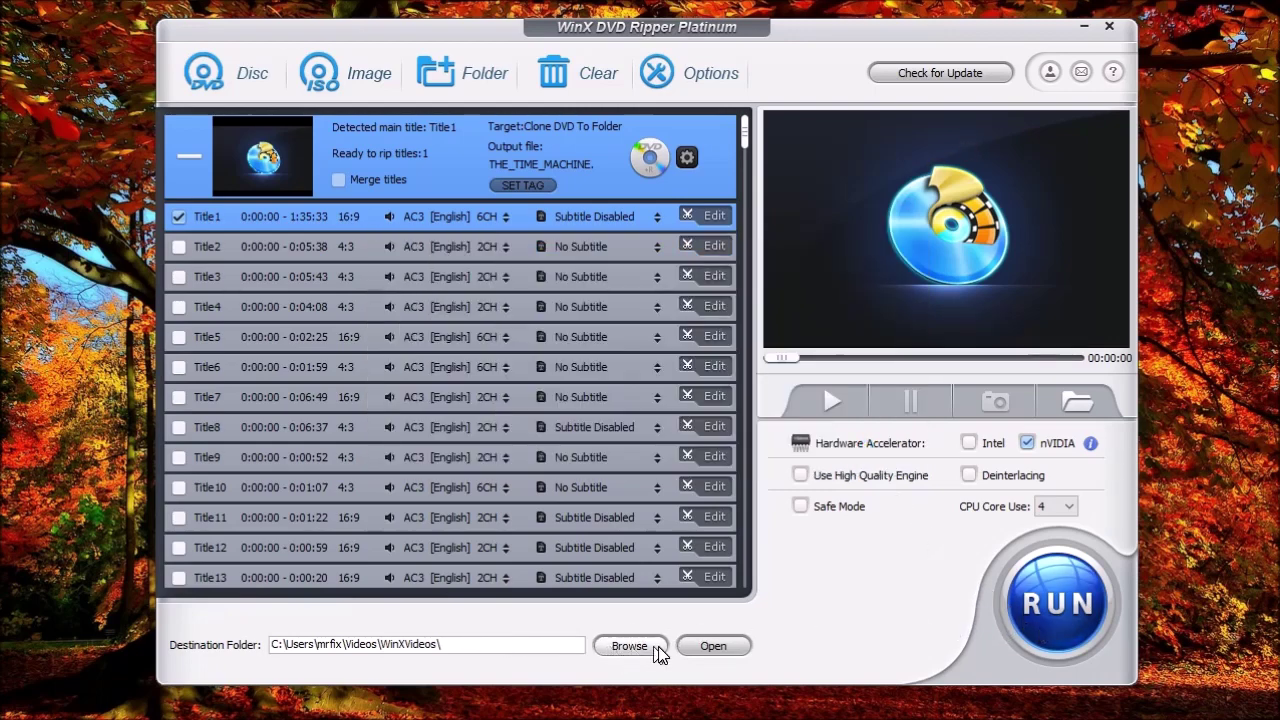
# Run the folder clone and close the 'All jobs have been completed' message
pyautogui.click(1068, 630)
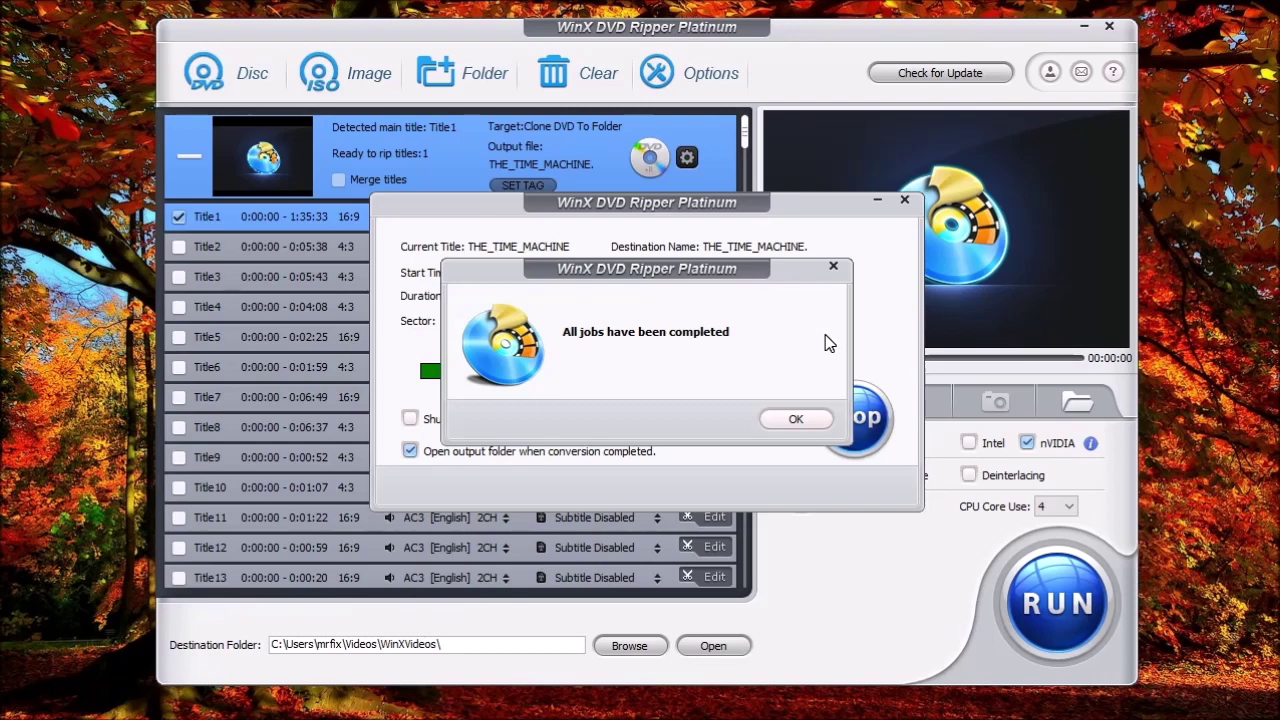
pyautogui.click(792, 417)
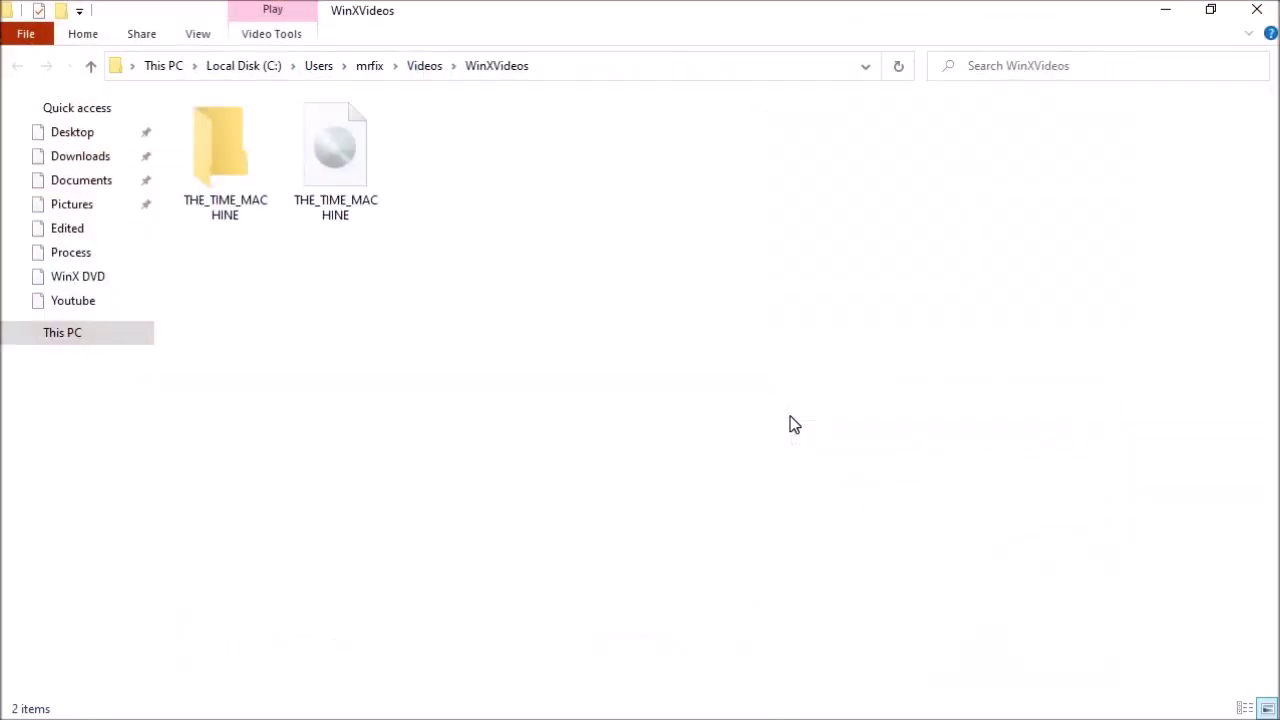
# Open THE_TIME_MACHINE\VIDEO_TS in WinXVideos and review its 56 files
pyautogui.click(209, 203)
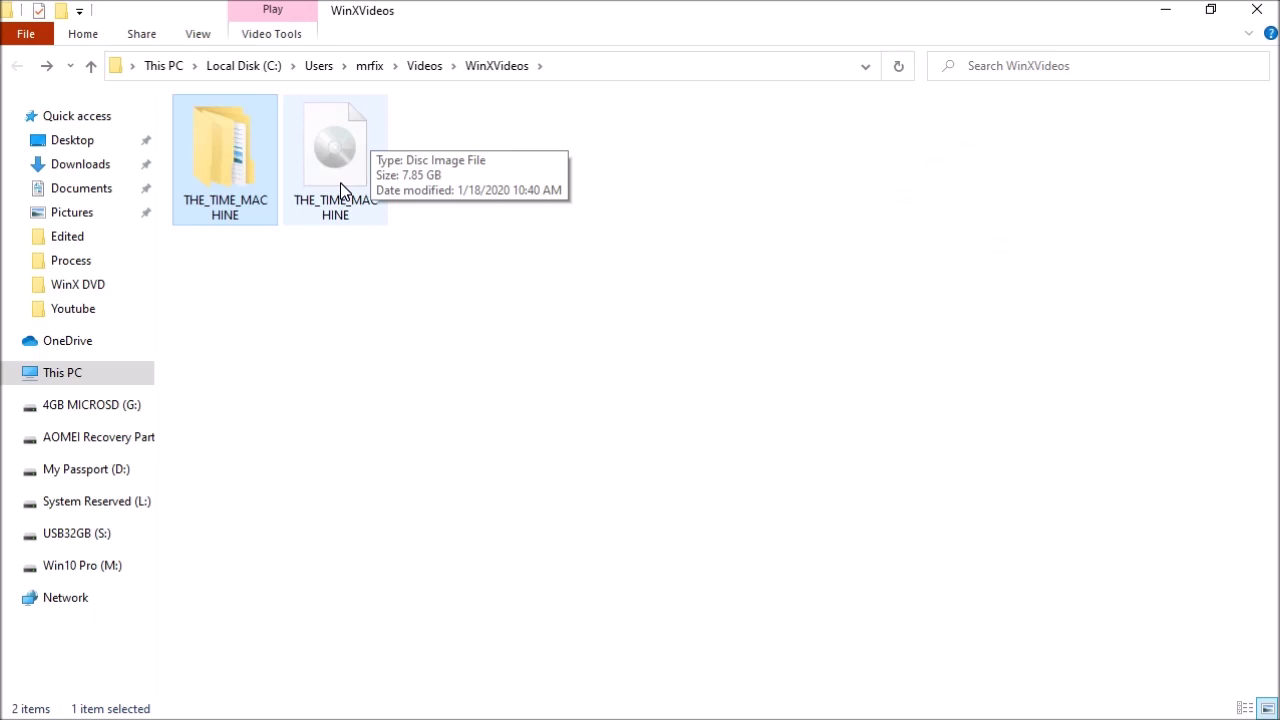
pyautogui.doubleClick(234, 186)
pyautogui.doubleClick(229, 180)
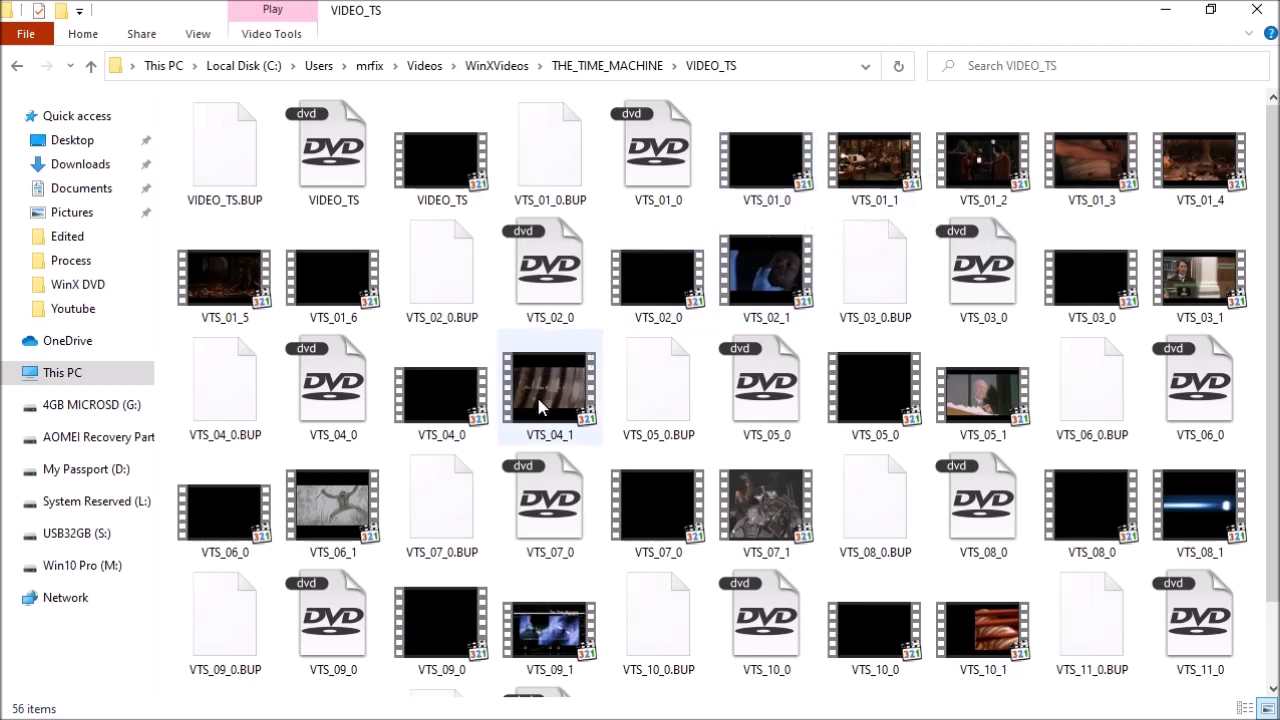
pyautogui.moveTo(538, 405)
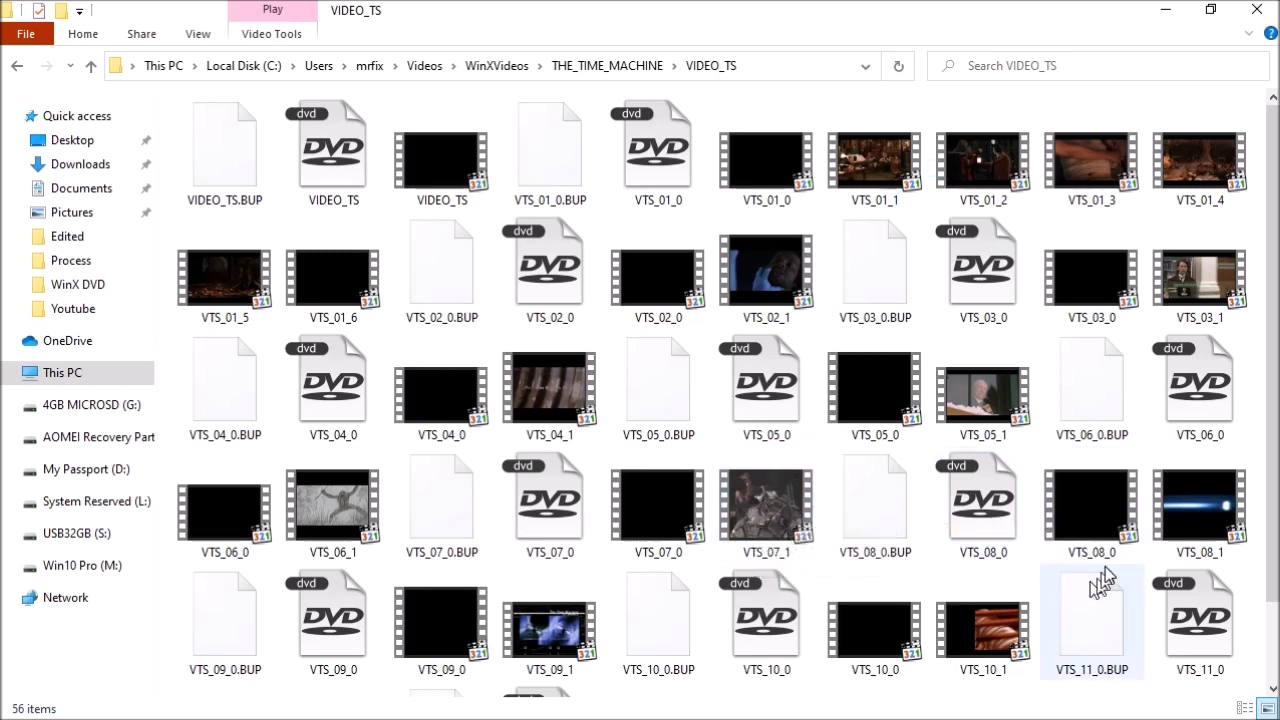
pyautogui.moveTo(646, 506)
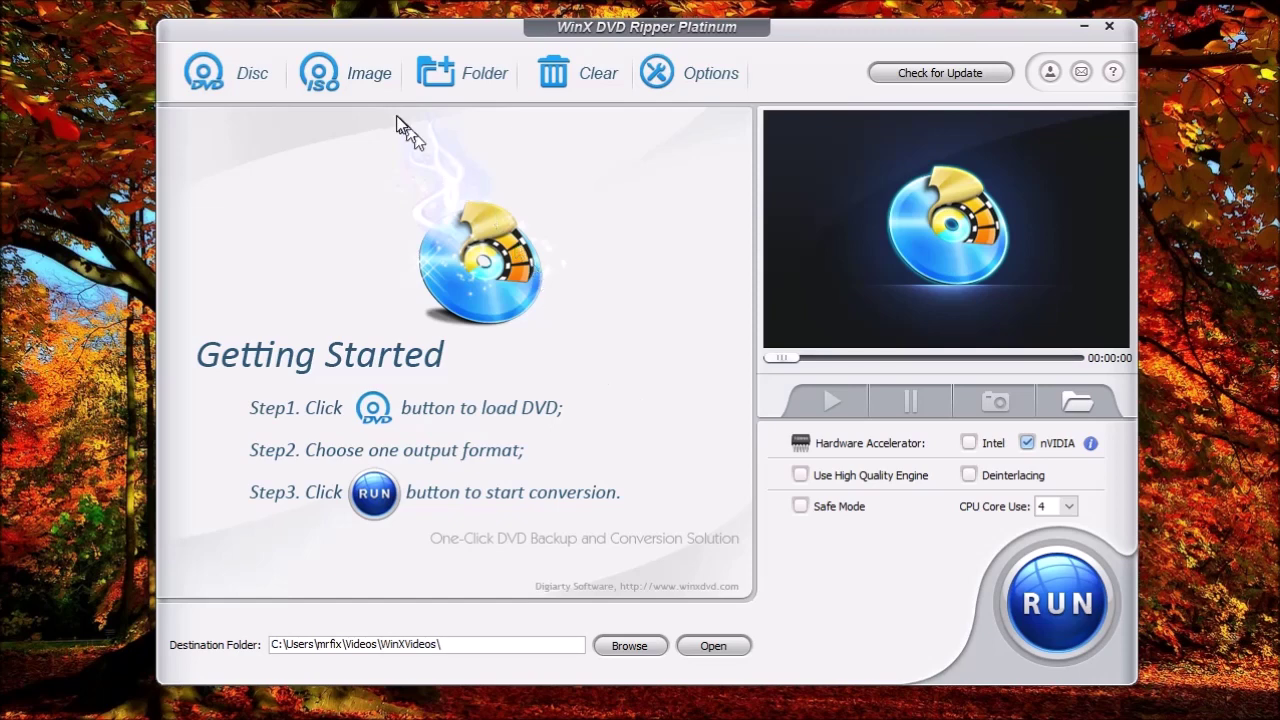
# Bring up the DVD ISO image file dialog from the Image button
pyautogui.click(355, 78)
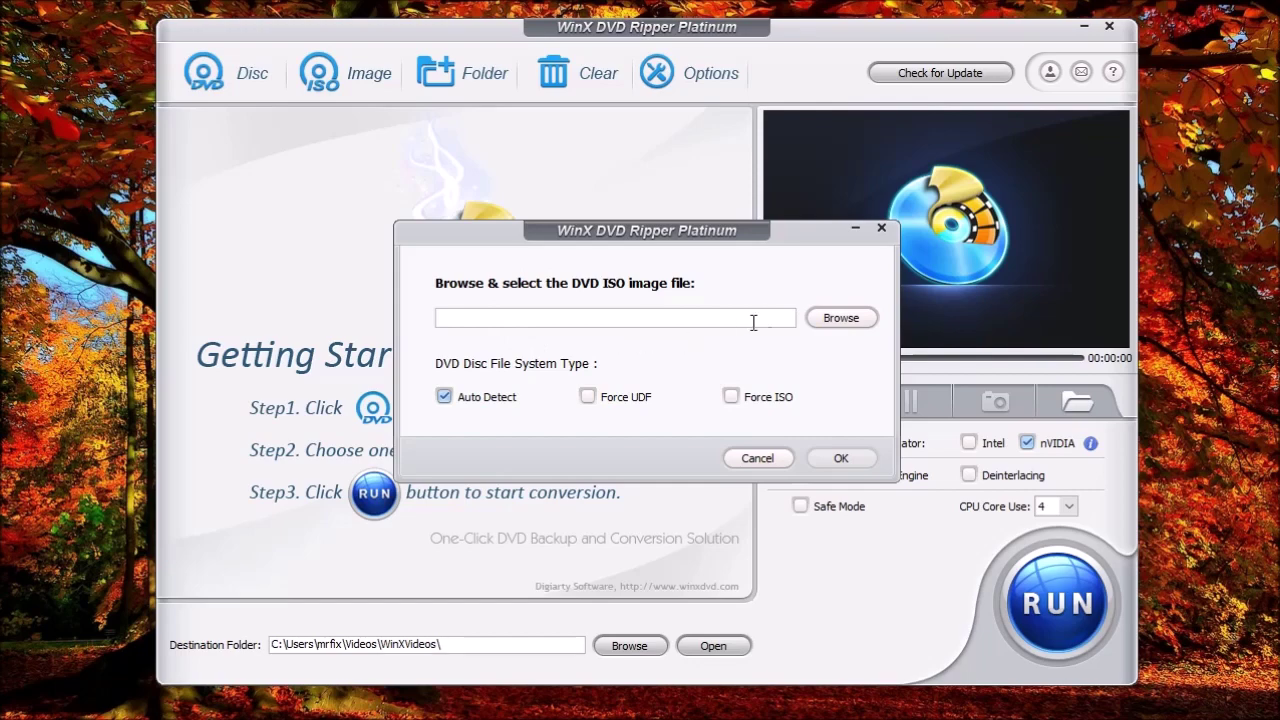
# Load THE_TIME_MACHINE.iso from the WinXVideos folder as the DVD source
pyautogui.click(847, 327)
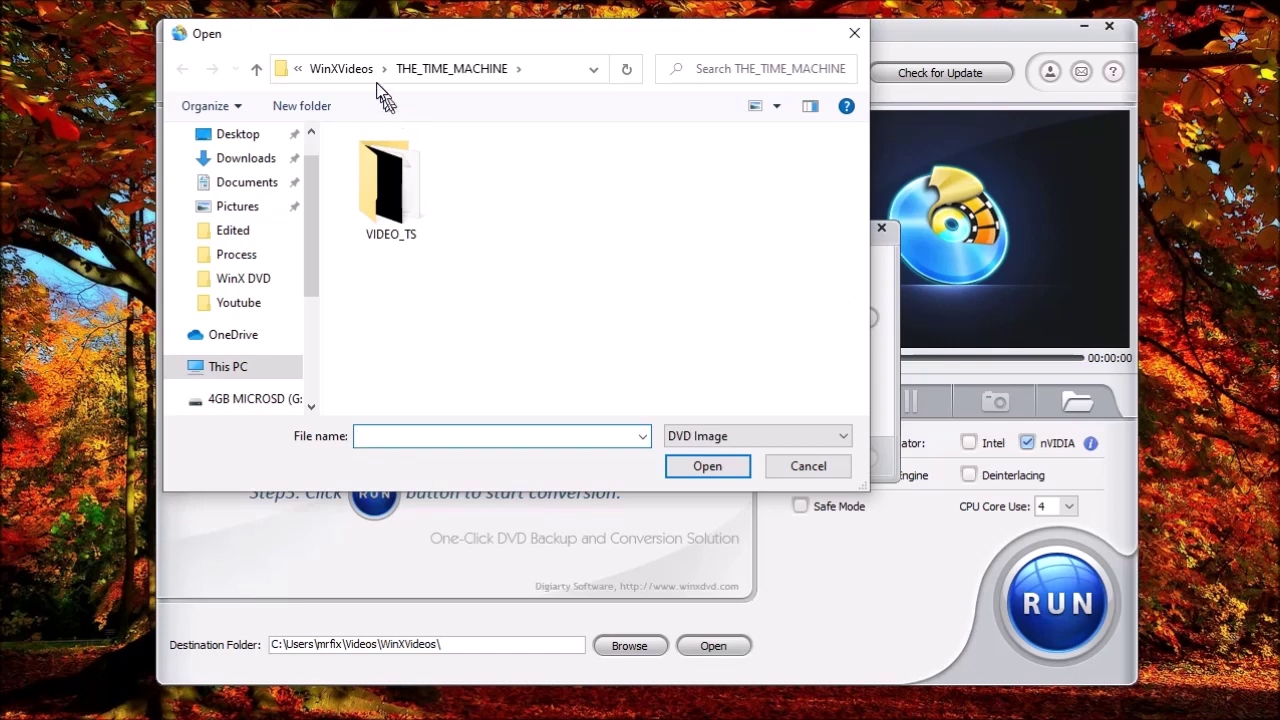
pyautogui.click(341, 69)
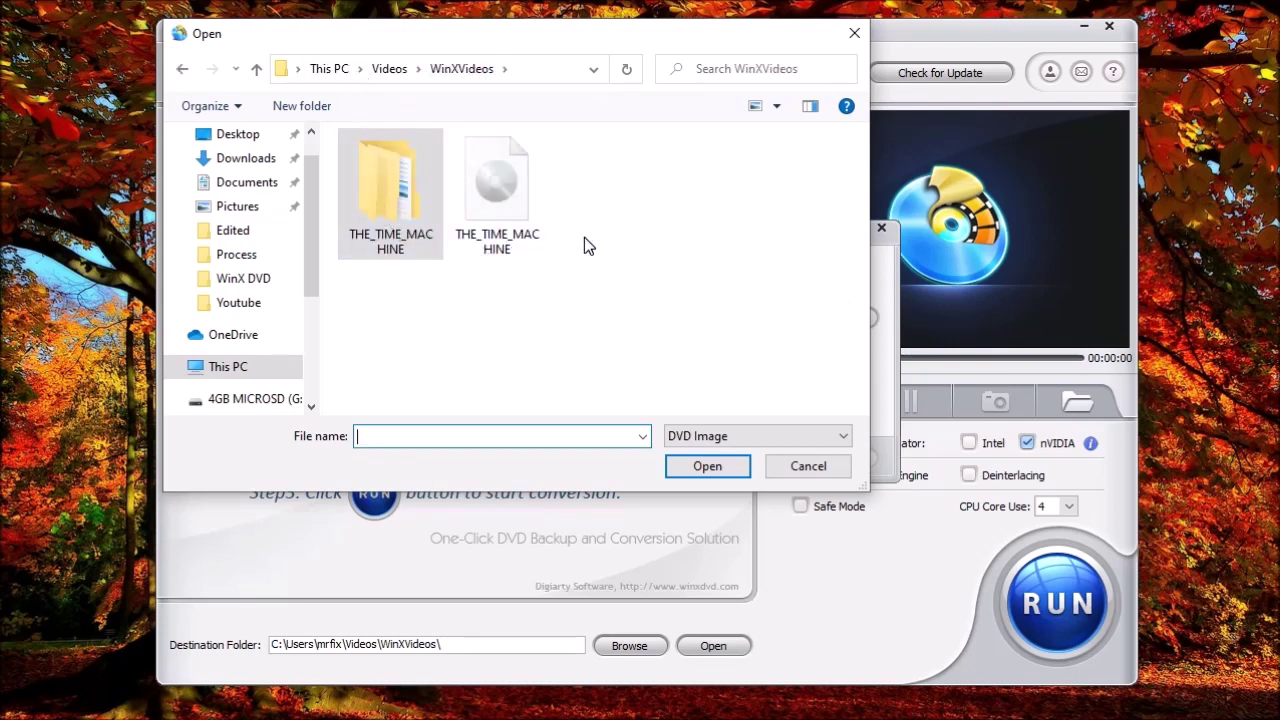
pyautogui.click(508, 207)
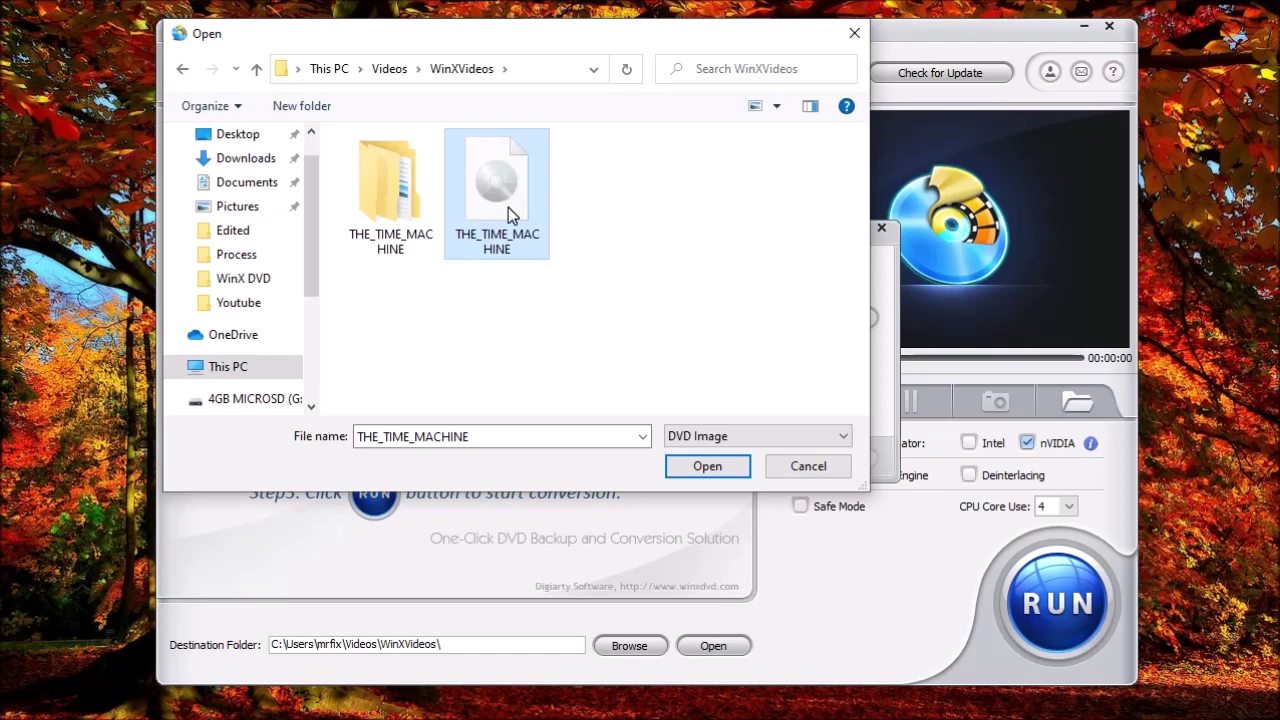
pyautogui.click(705, 466)
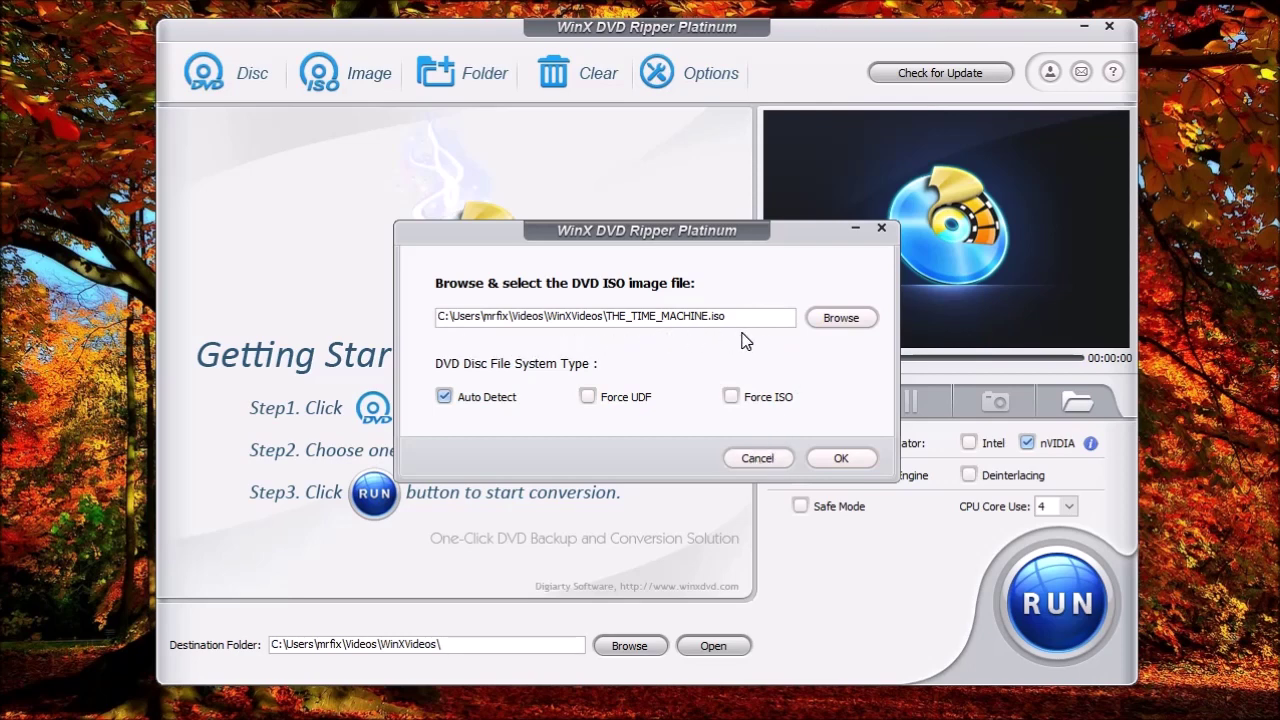
pyautogui.click(838, 462)
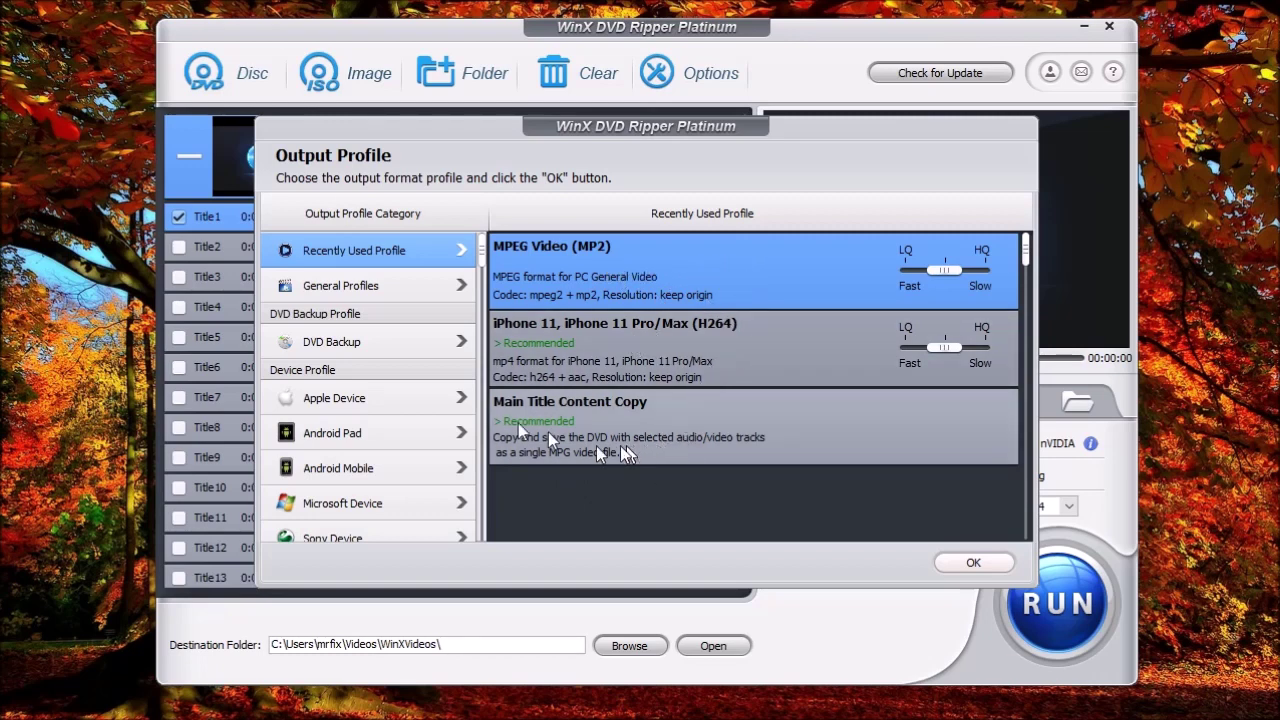
# Keep MPEG Video (MP2) as the ISO's output profile and dismiss the Disney encryption notice
pyautogui.scroll(-5, 359, 410)
pyautogui.scroll(3, 359, 410)
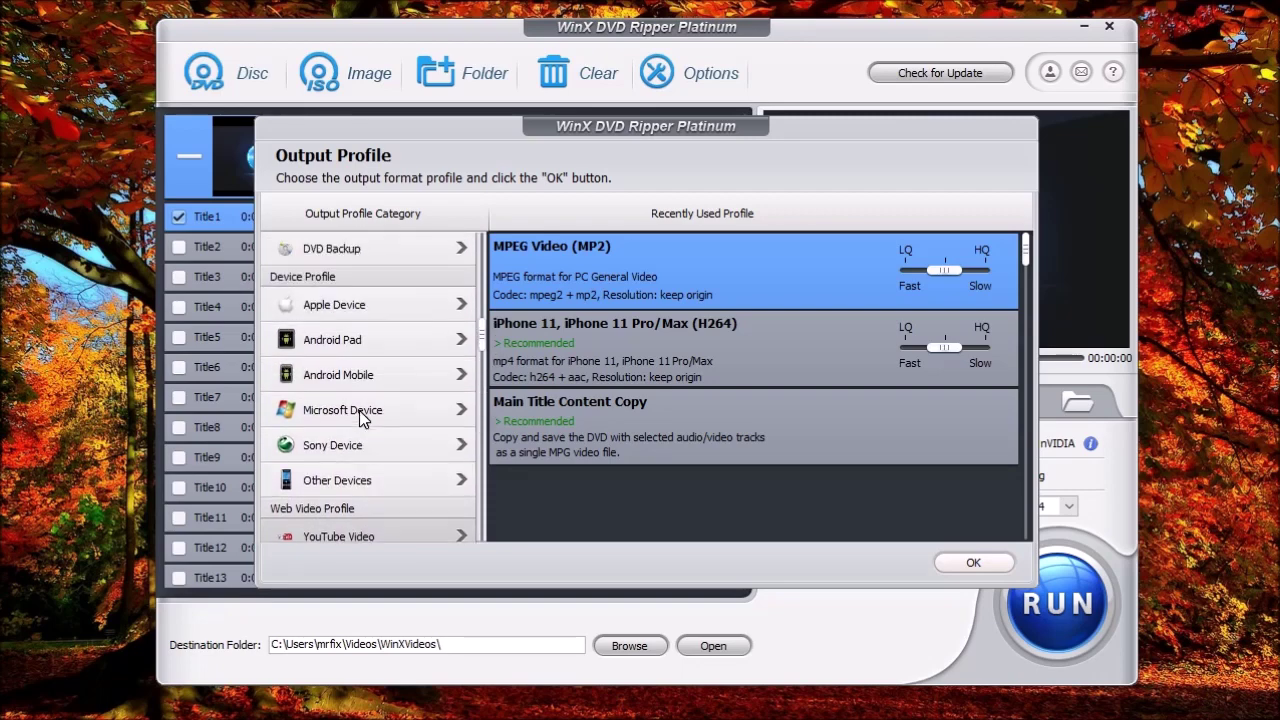
pyautogui.scroll(2, 359, 410)
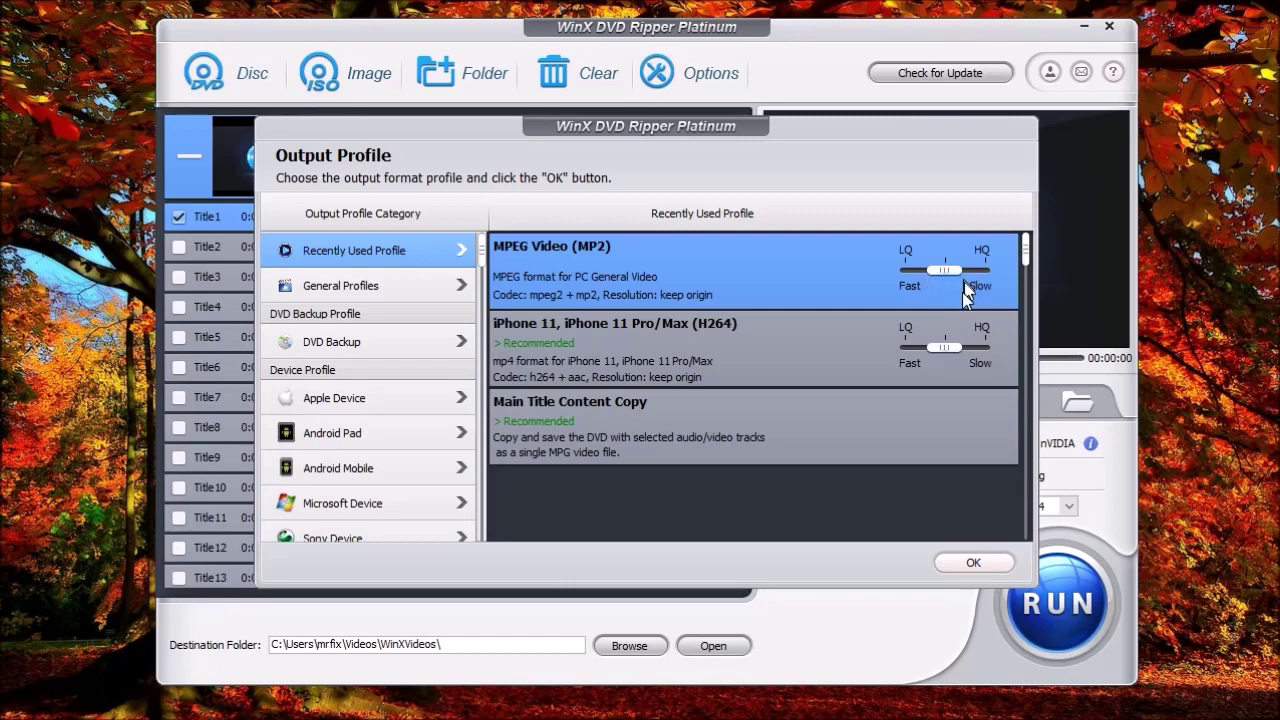
pyautogui.click(975, 563)
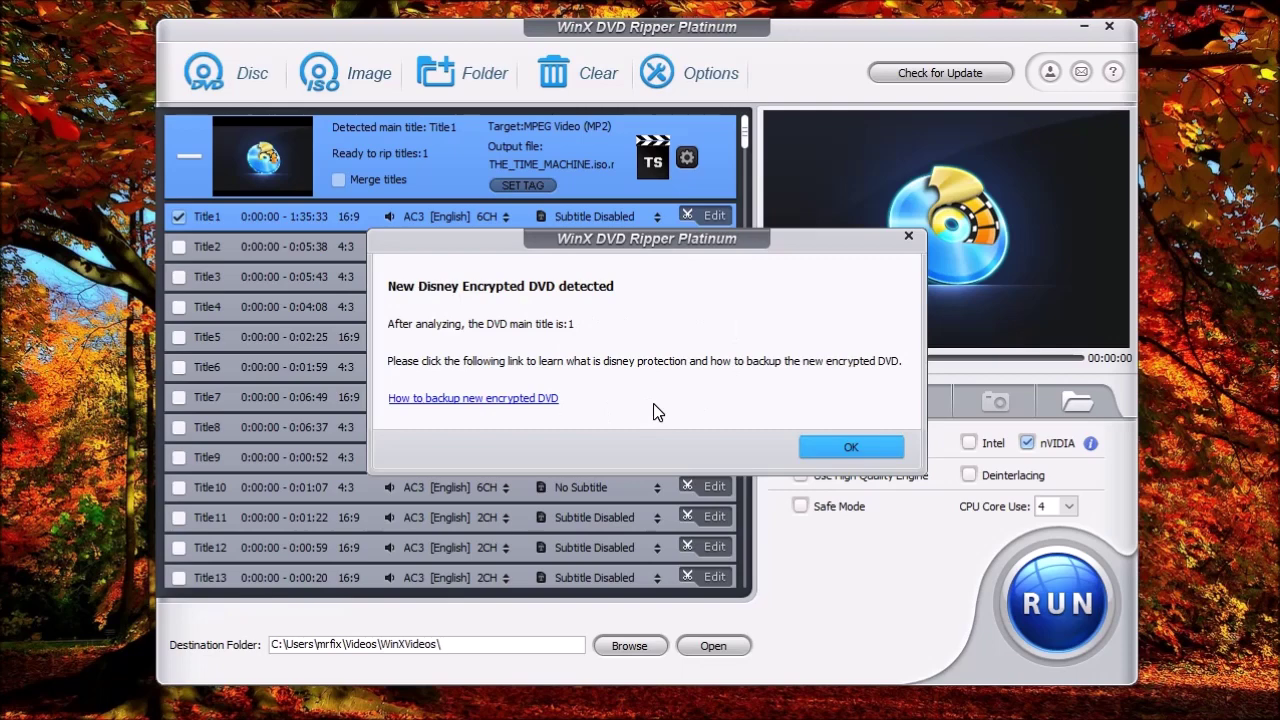
pyautogui.click(848, 448)
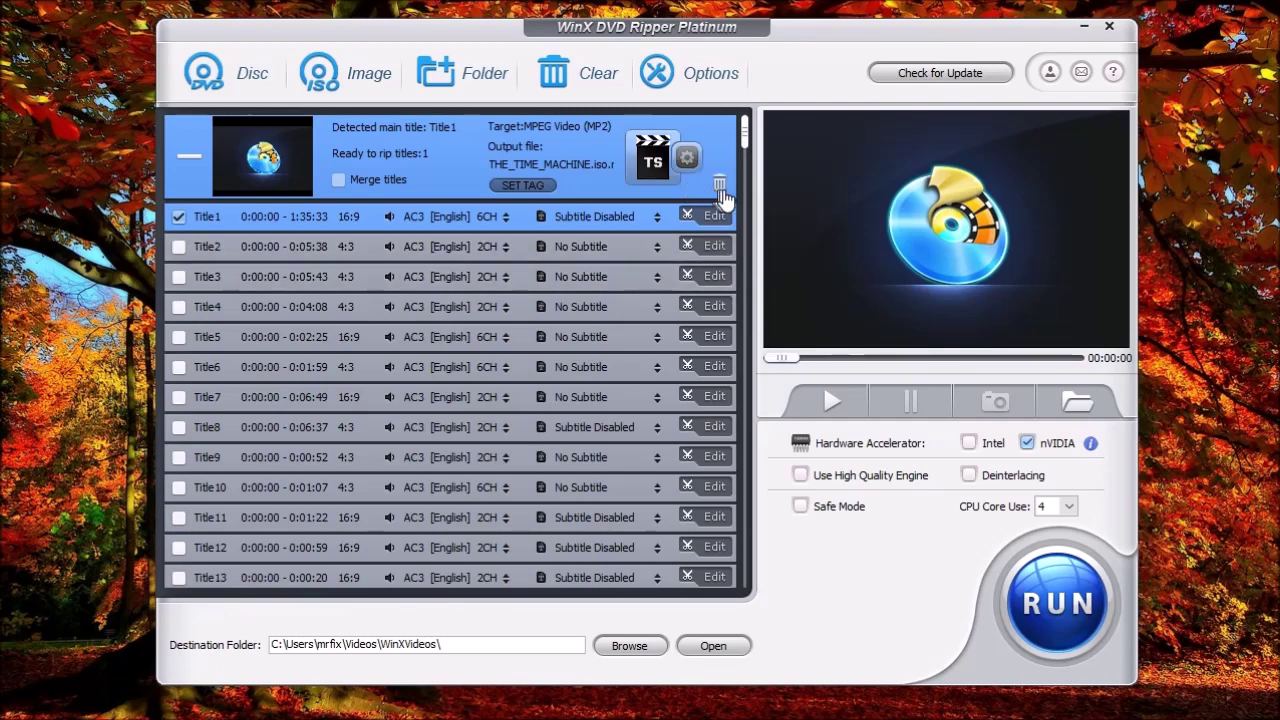
pyautogui.click(720, 188)
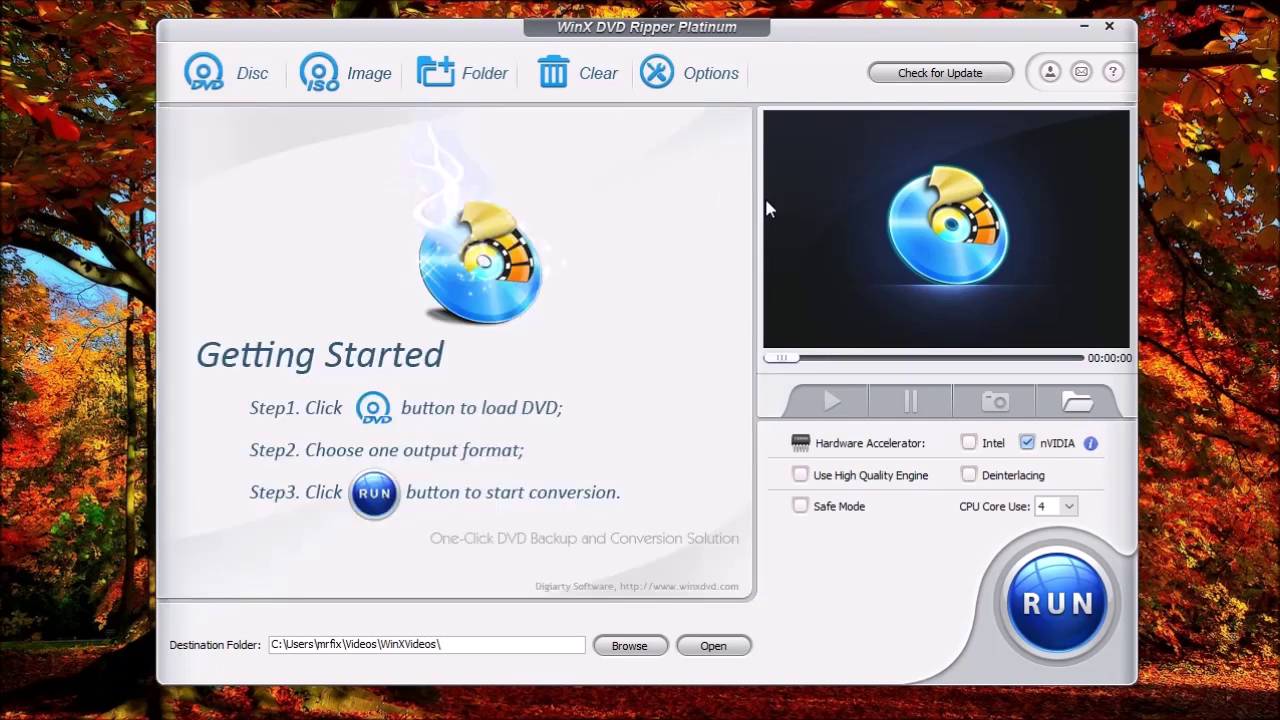
# Choose the VIDEO_TS folder inside THE_TIME_MACHINE as the DVD folder source
pyautogui.click(467, 89)
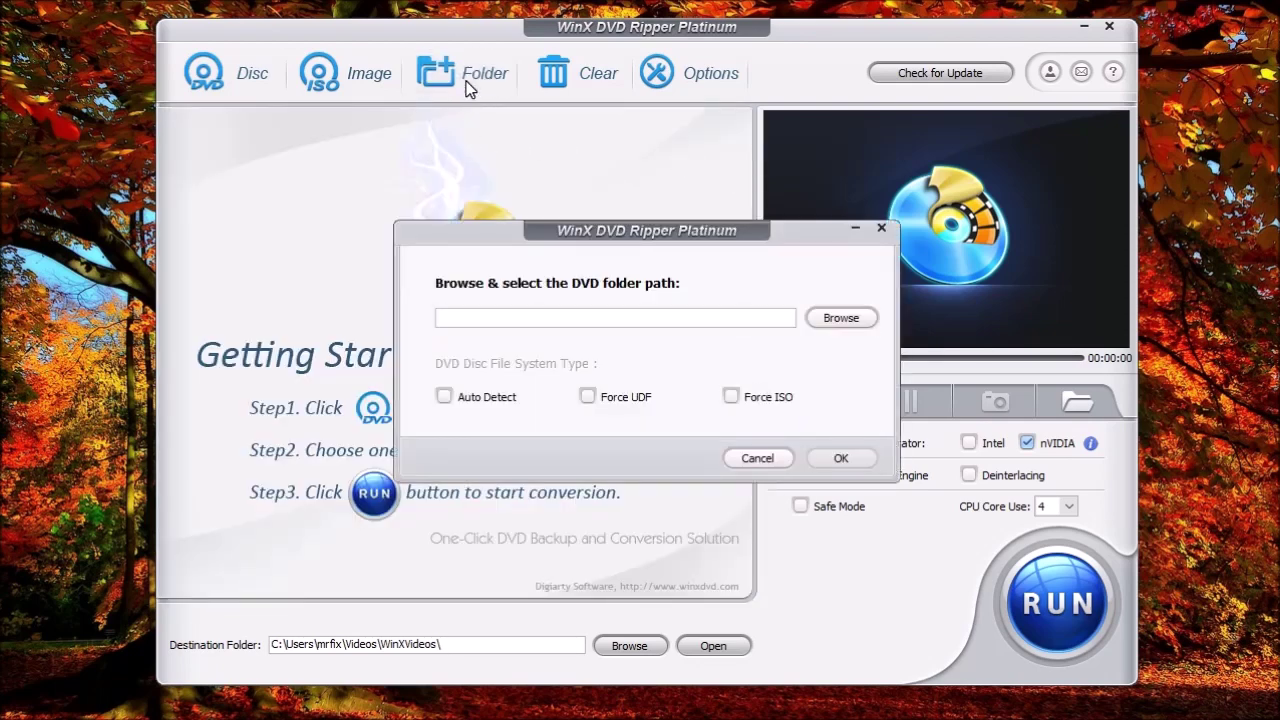
pyautogui.click(859, 319)
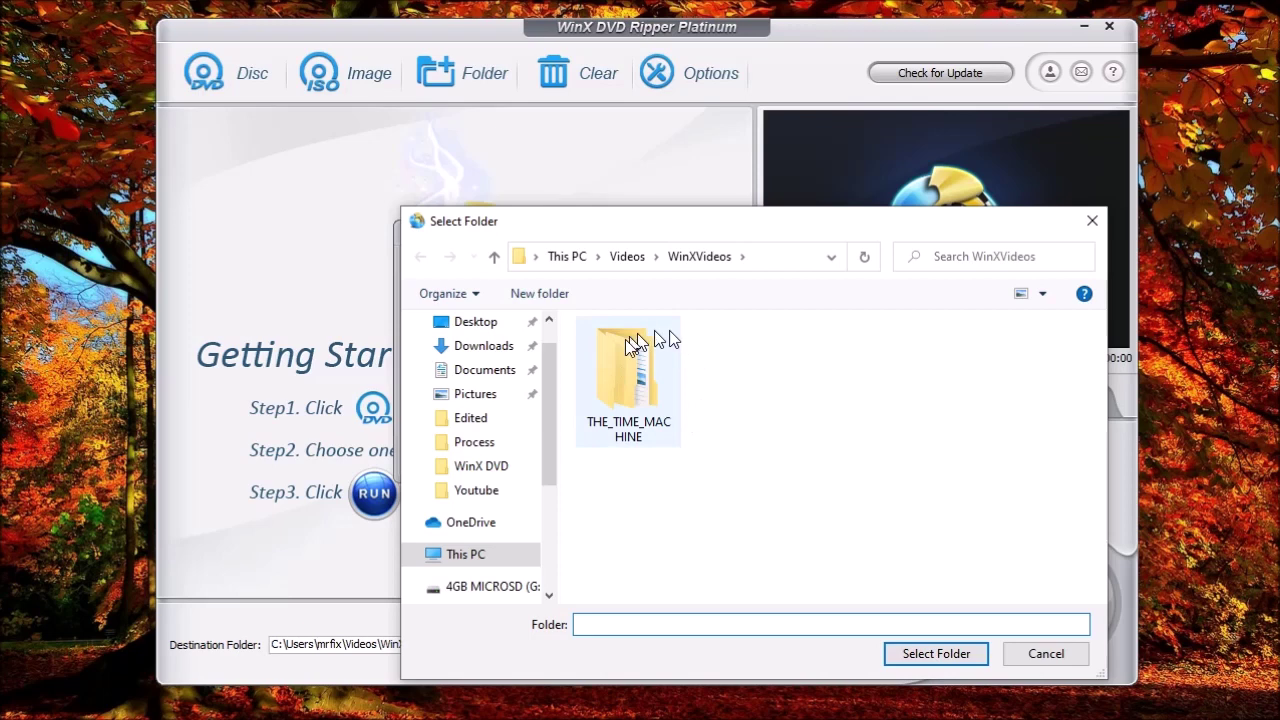
pyautogui.click(614, 422)
pyautogui.doubleClick(614, 422)
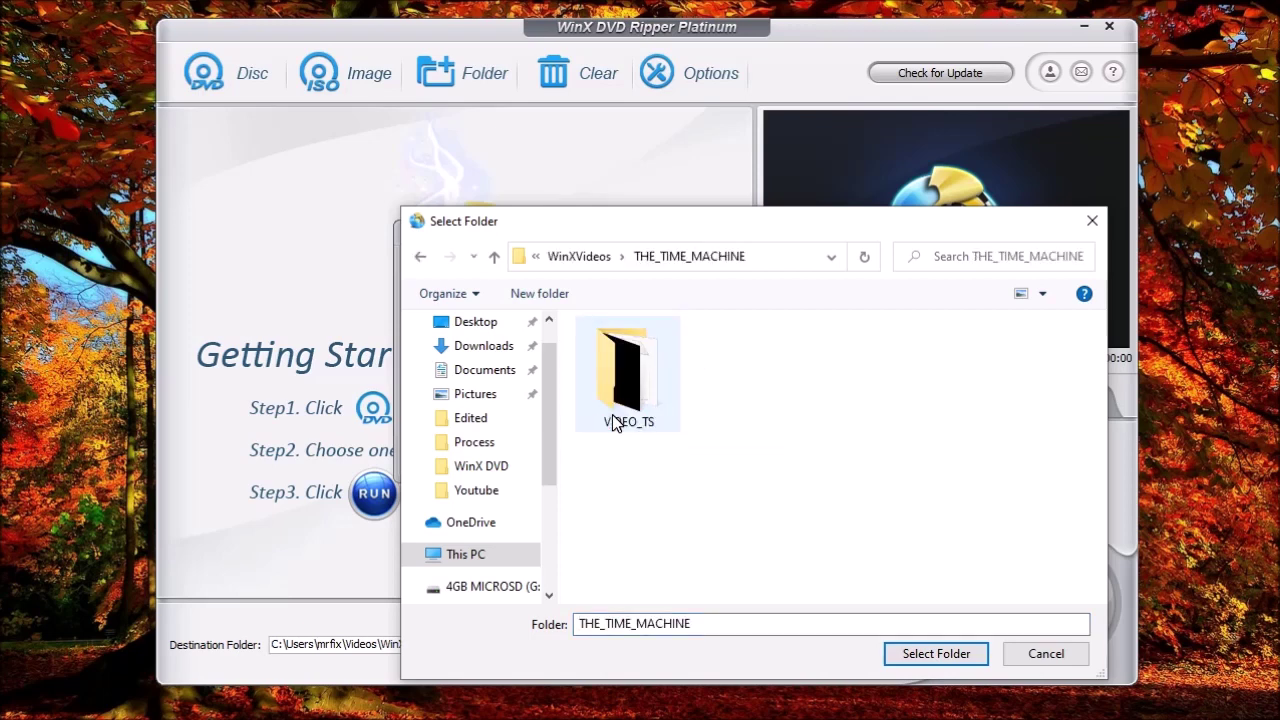
pyautogui.click(643, 408)
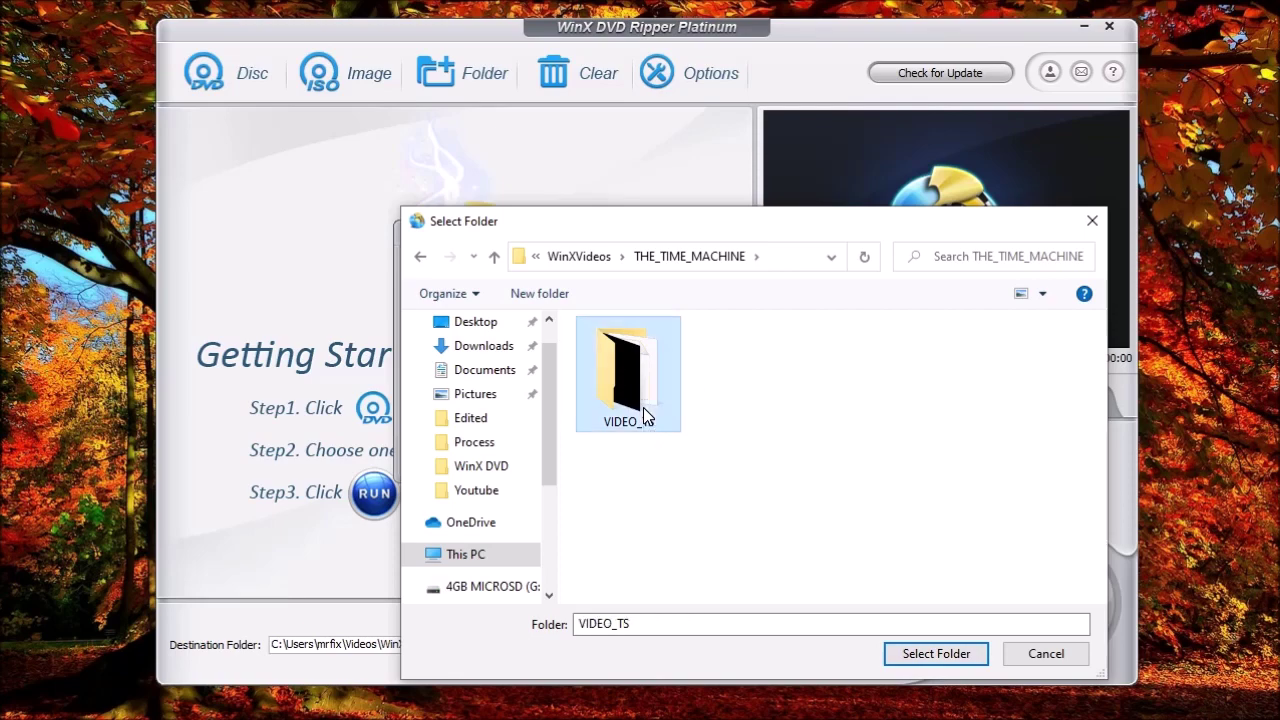
pyautogui.click(932, 655)
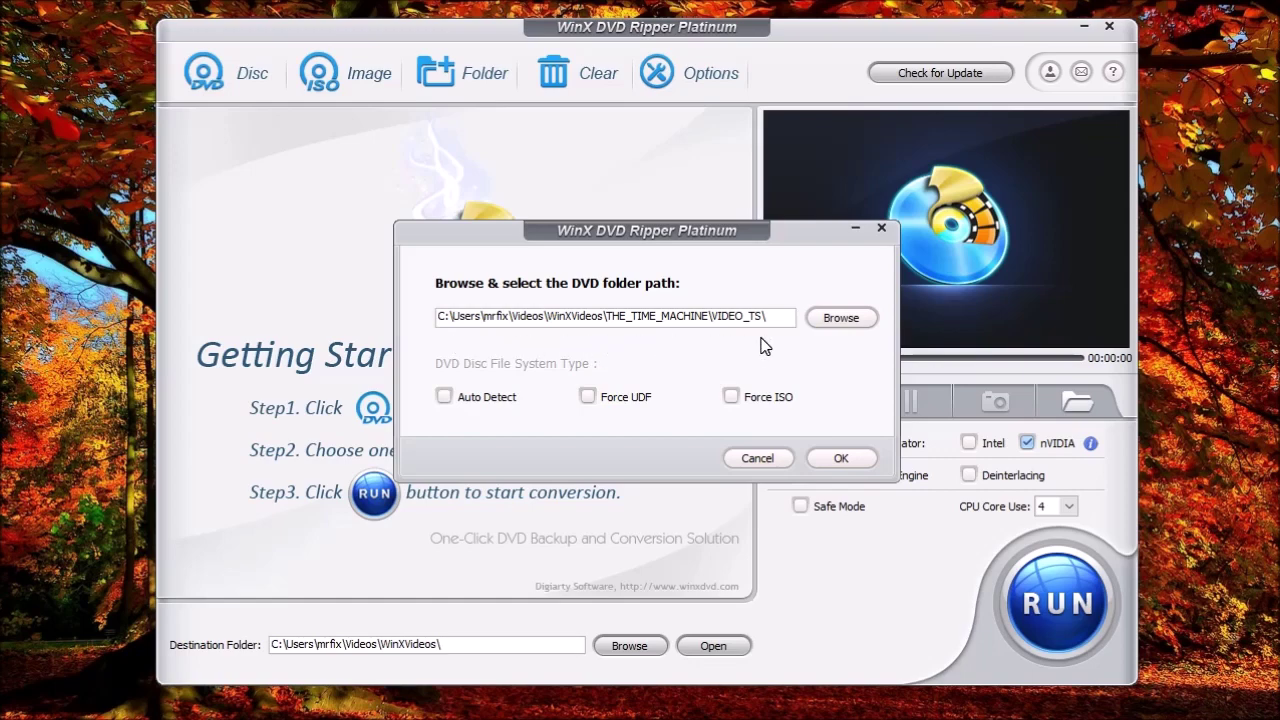
# Load VIDEO_TS with MPEG Video (MP2) output and dismiss the Disney encryption notice
pyautogui.click(848, 460)
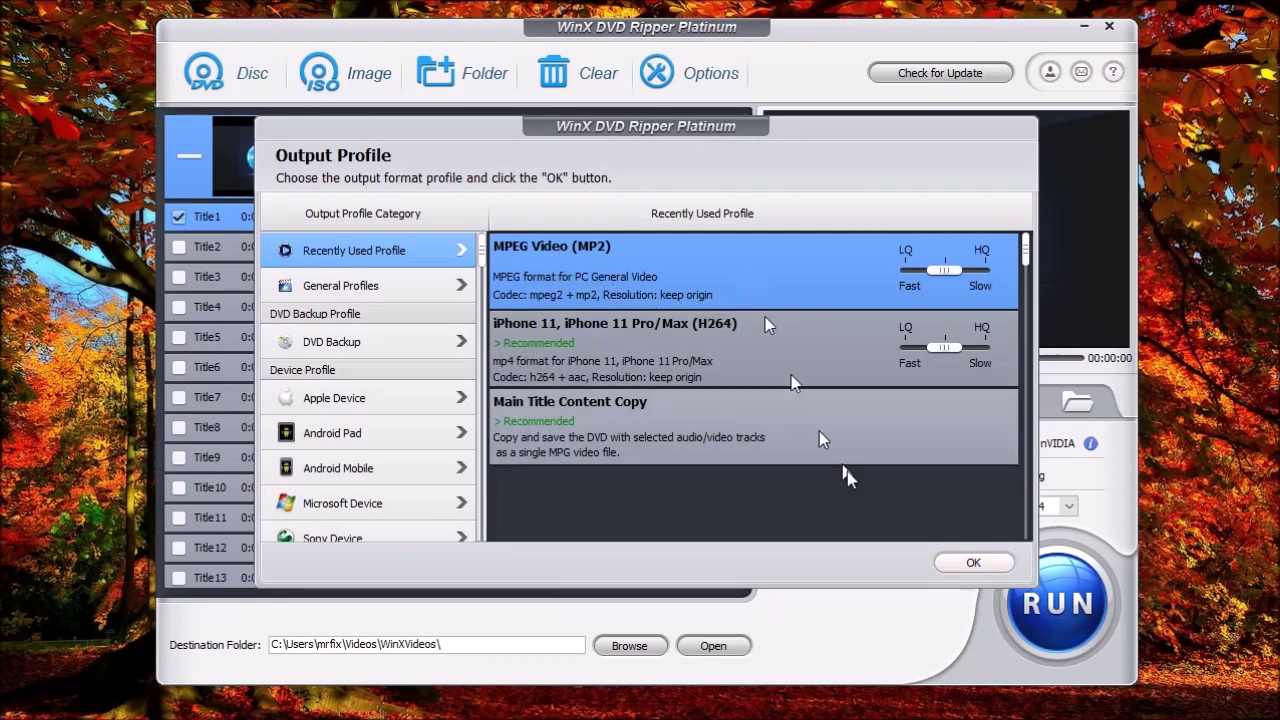
pyautogui.click(968, 562)
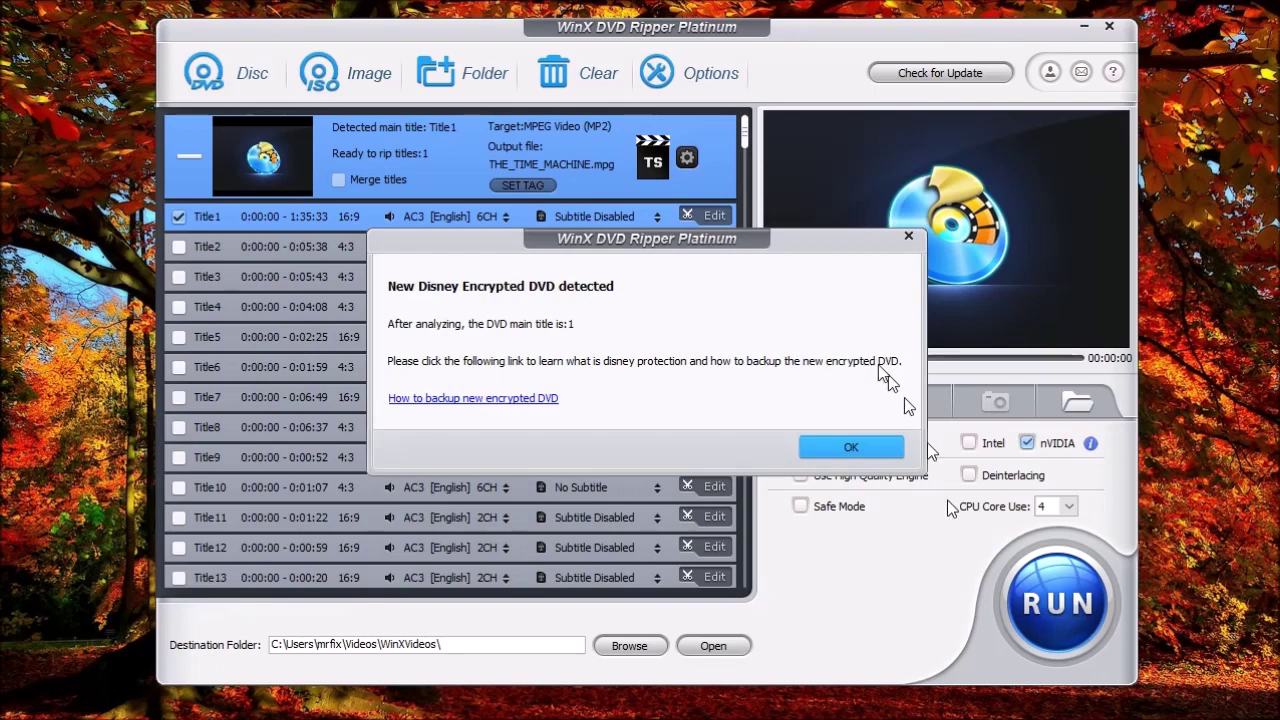
pyautogui.click(851, 449)
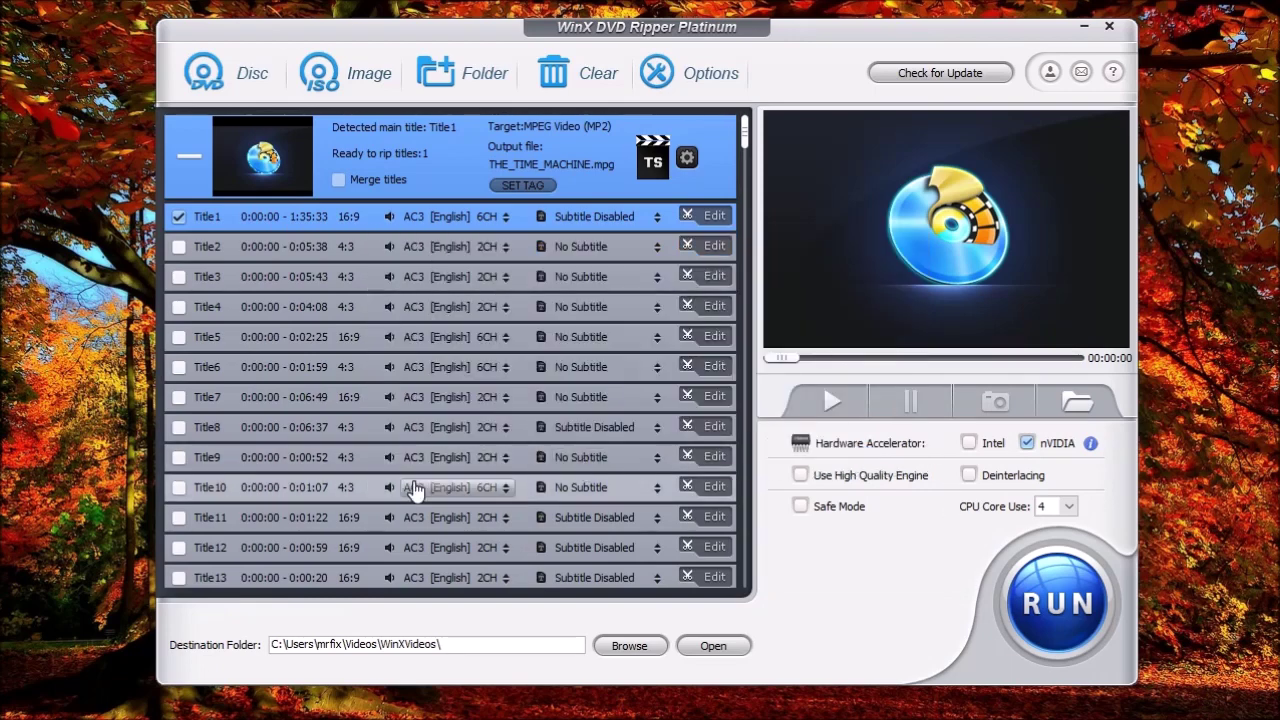